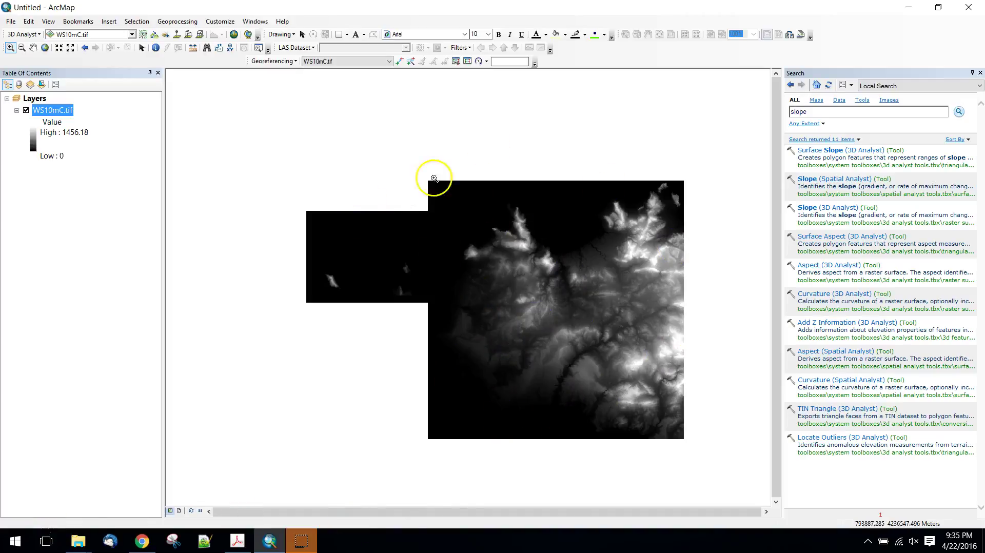
- Run Spatial Analyst Slope on WS10mC.tif, saving the output as problem\bad.slope.tif
click(841, 180)
click(581, 105)
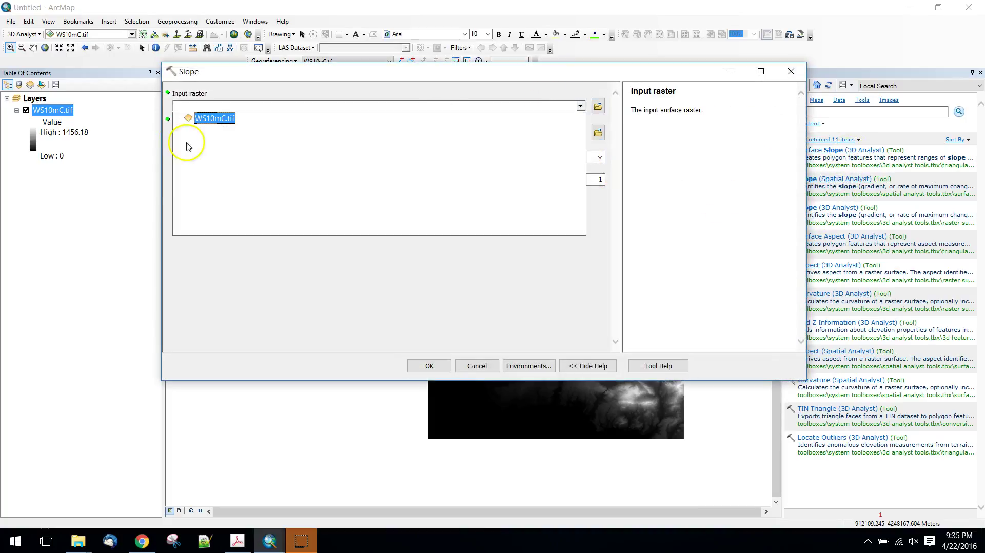
click(210, 118)
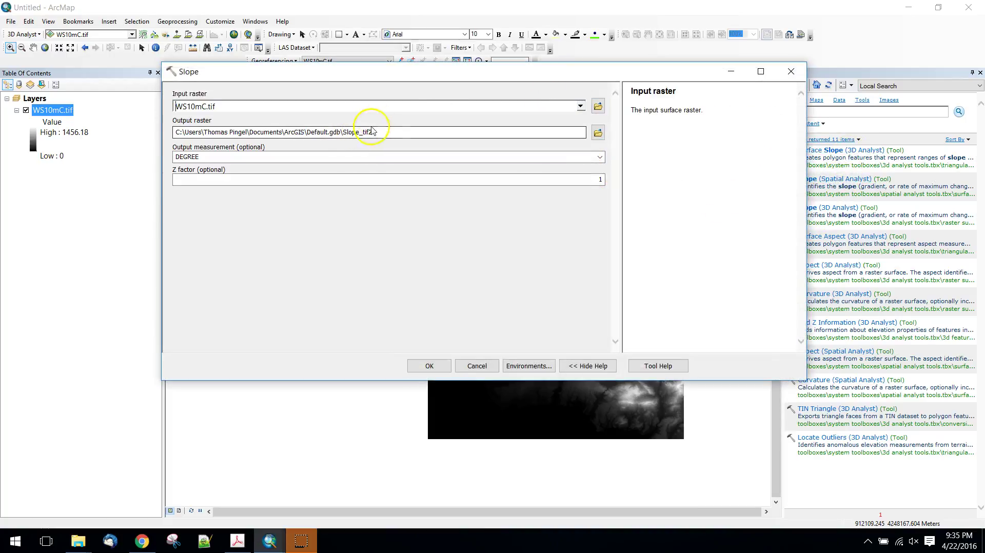
click(599, 133)
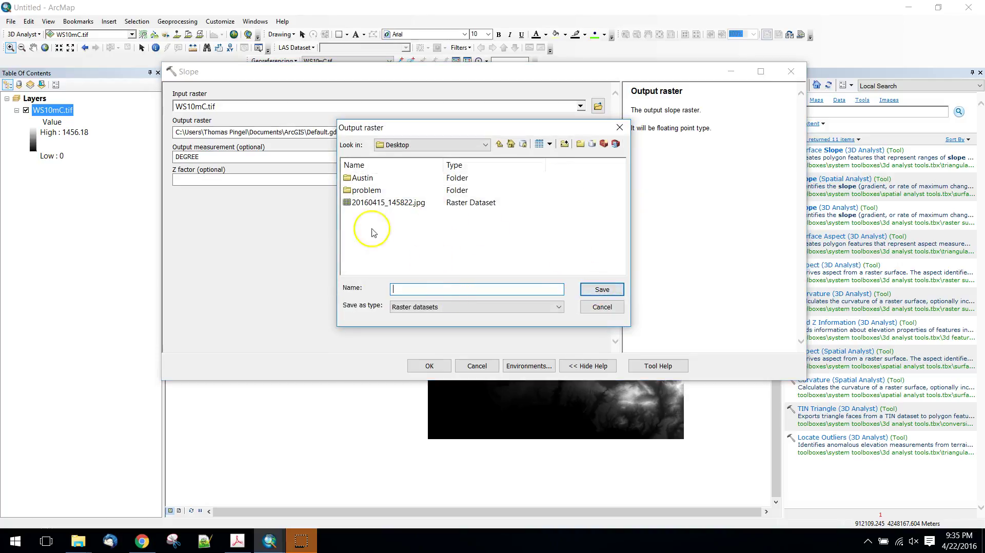
double_click(366, 190)
click(415, 288)
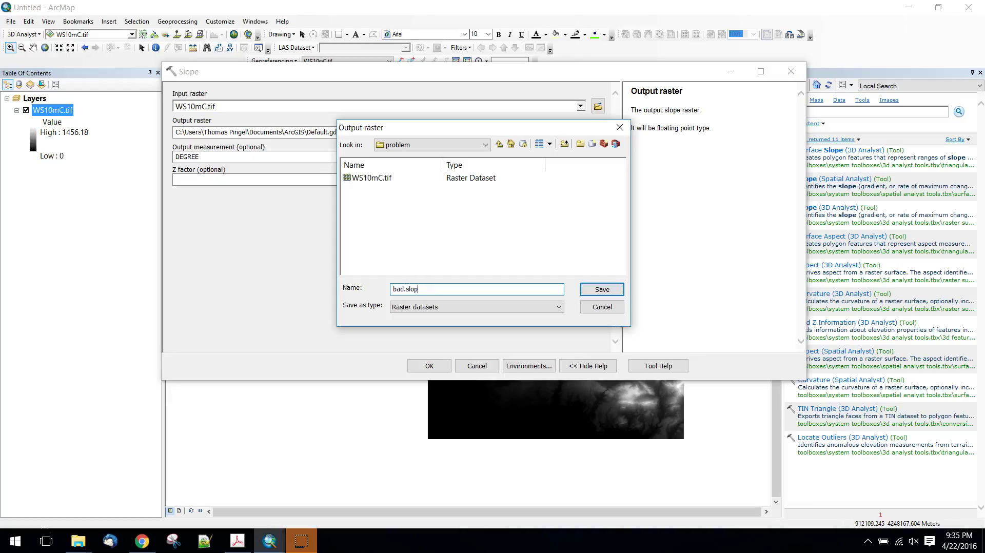
click(603, 289)
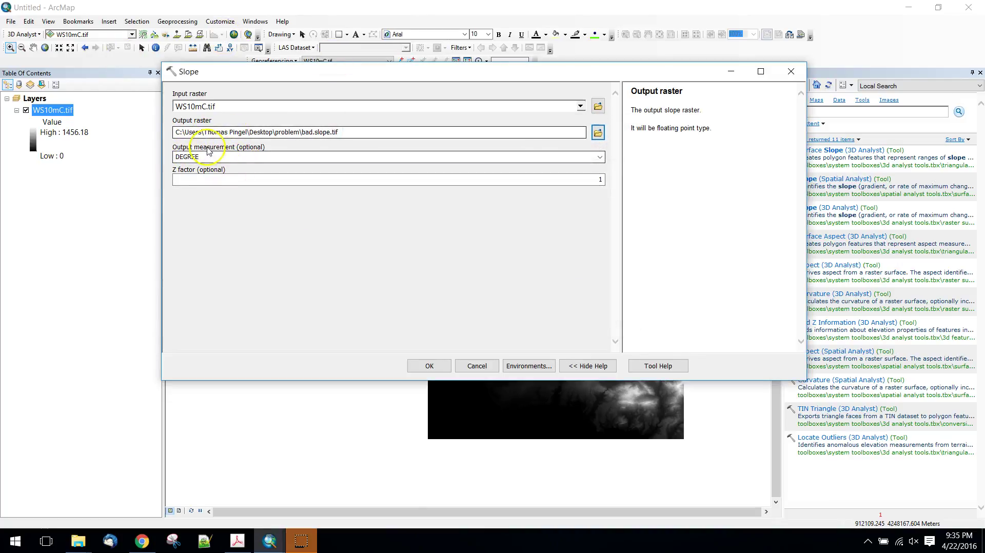
click(431, 366)
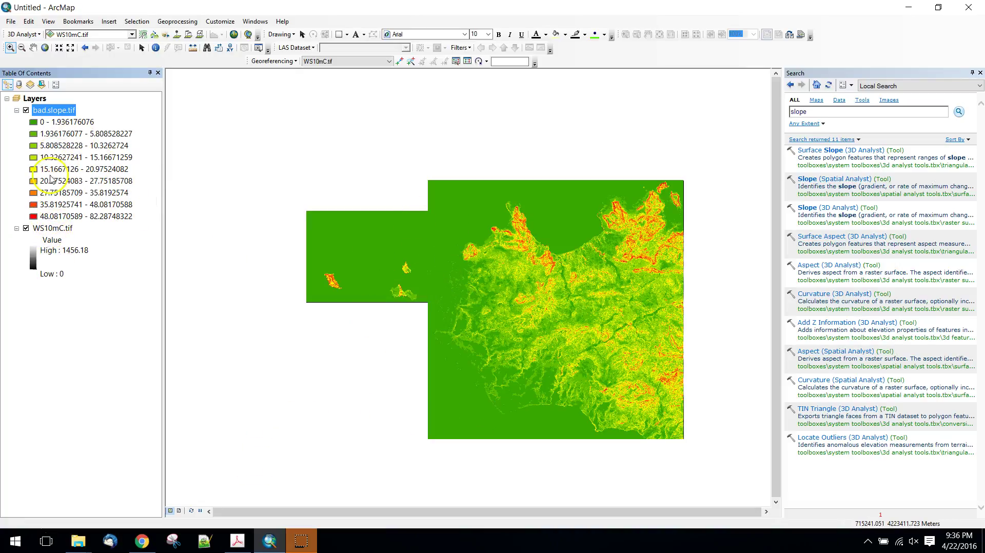
- Hide the bad.slope.tif layer and open the Raster Calculator
click(26, 110)
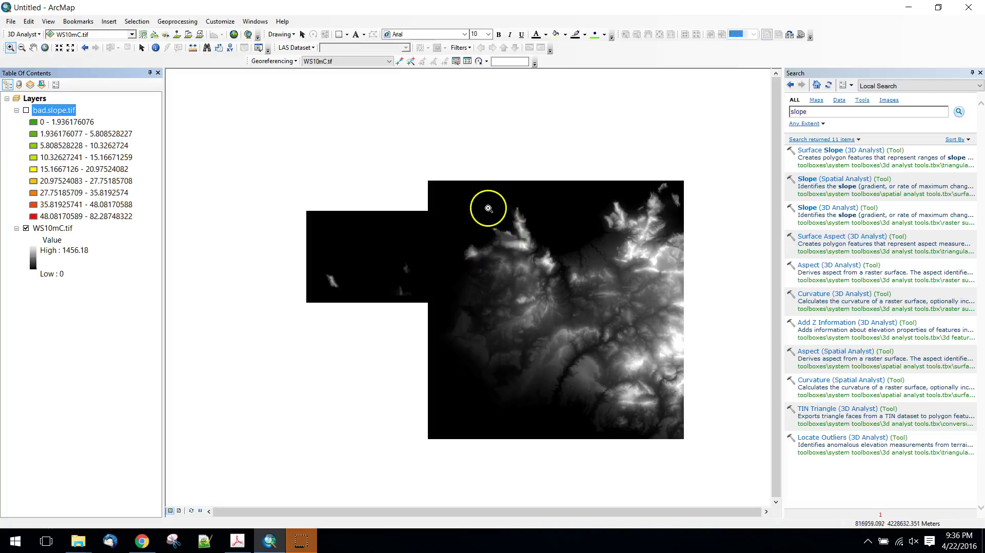
click(836, 112)
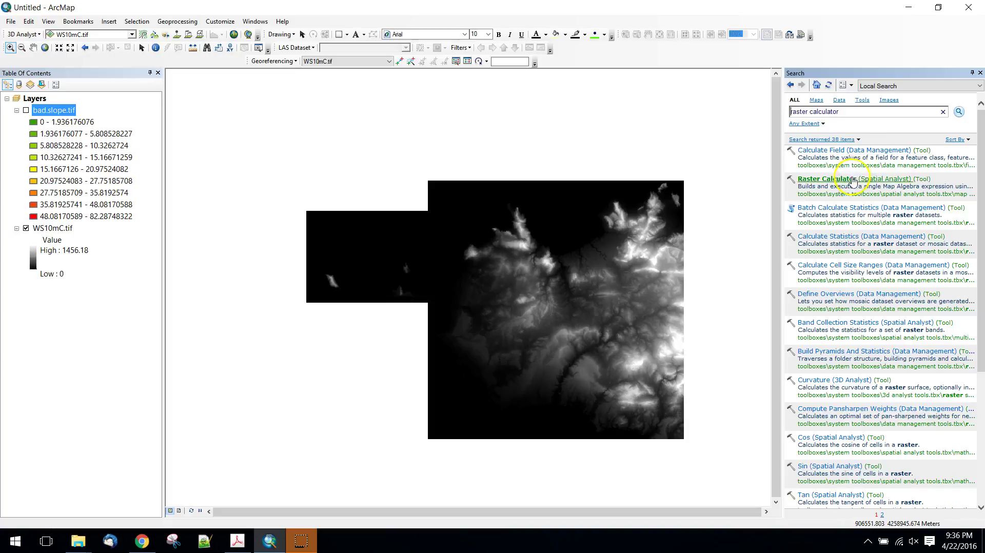
click(841, 179)
drag(340, 77, 377, 130)
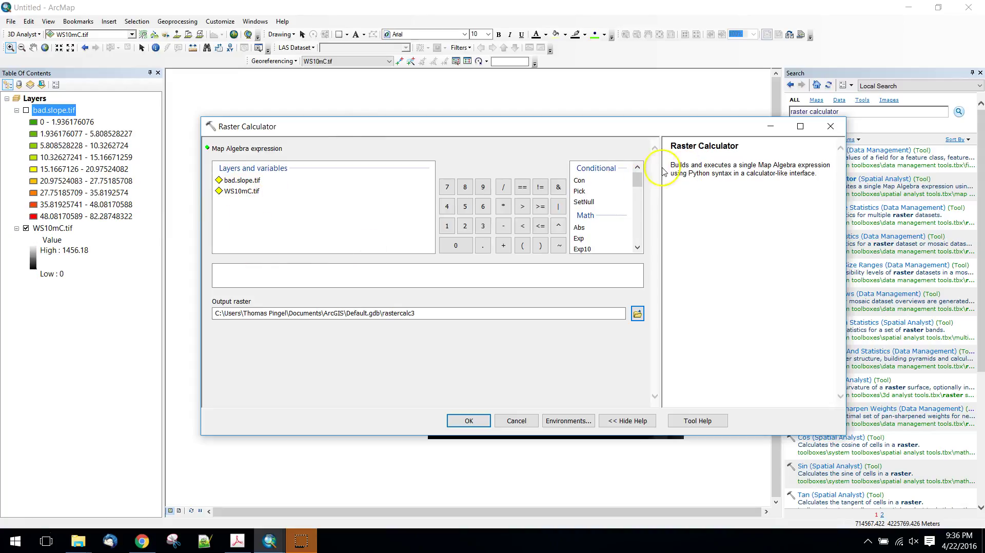
- Insert SetNull into the expression and consult a GeoNet SetNull example in Chrome
double_click(585, 202)
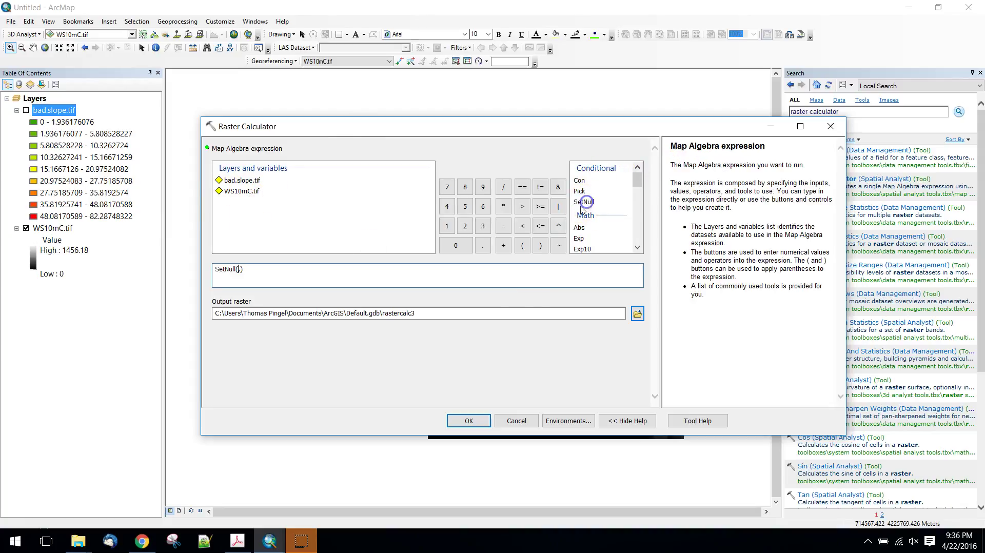
click(142, 540)
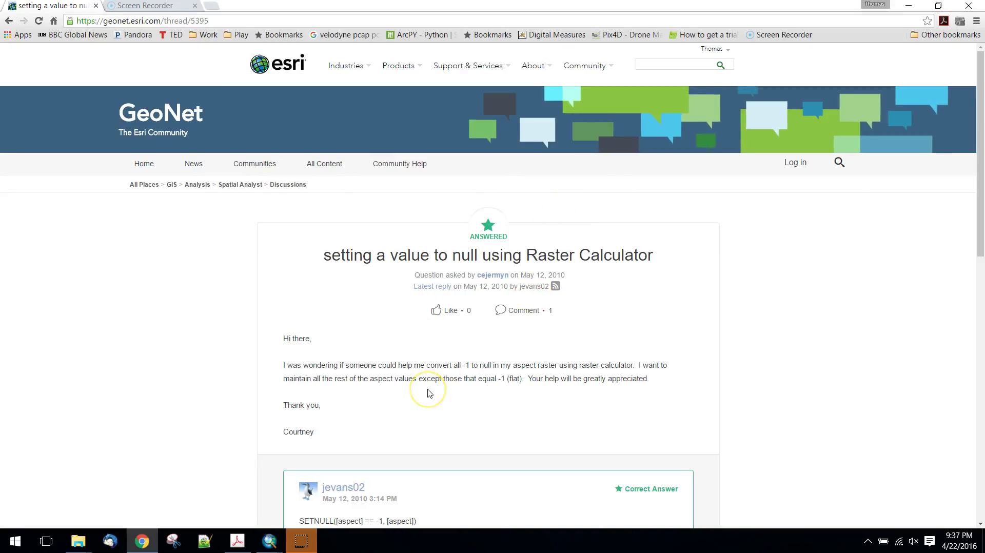
scroll(430, 393, down, 1)
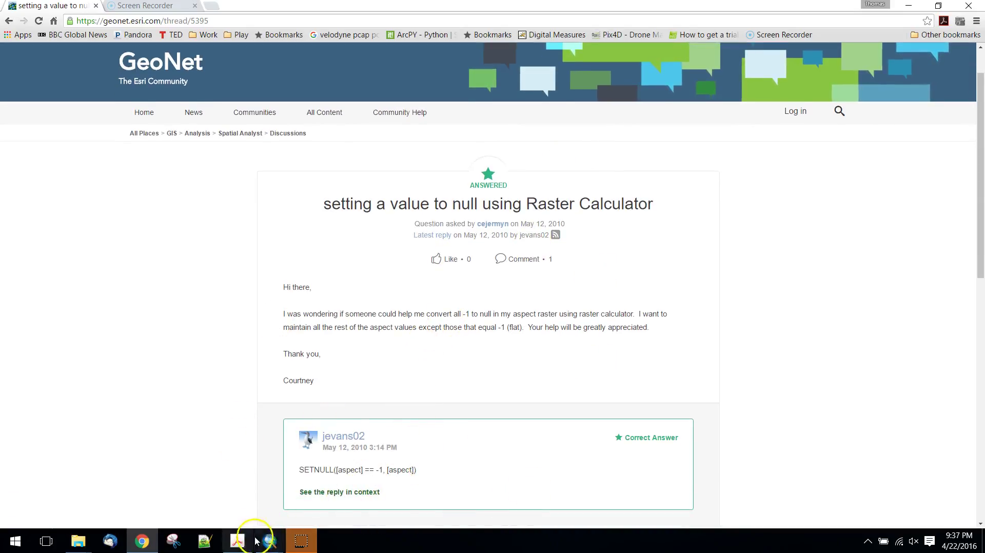
- Complete the expression as SetNull("WS10mC.tif"==0,"WS10mC.tif")
mouse_move(272, 547)
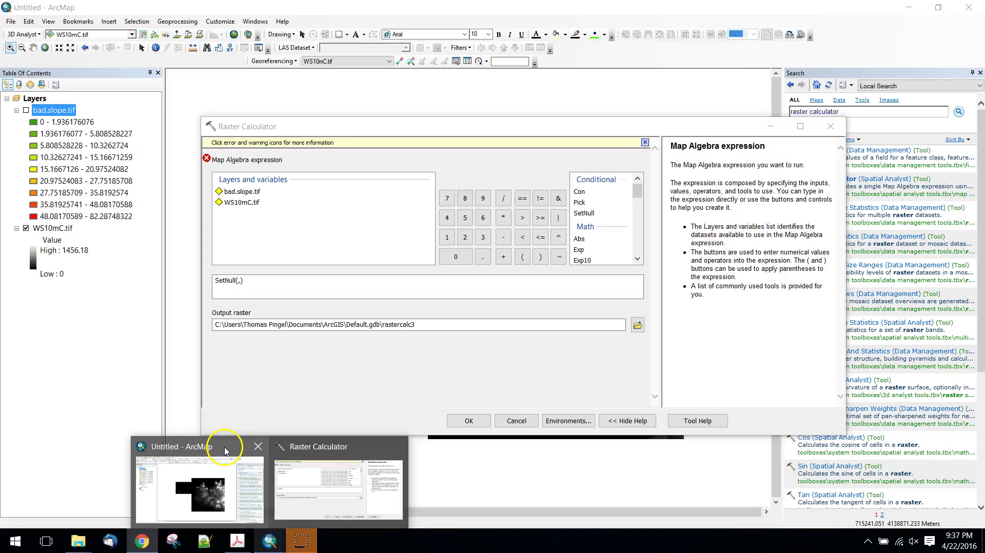
click(224, 448)
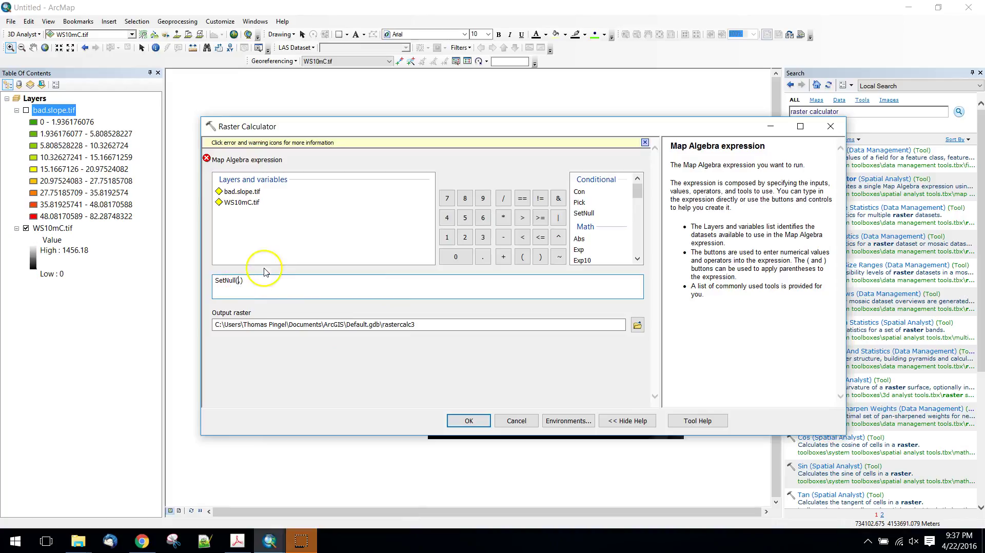
double_click(243, 204)
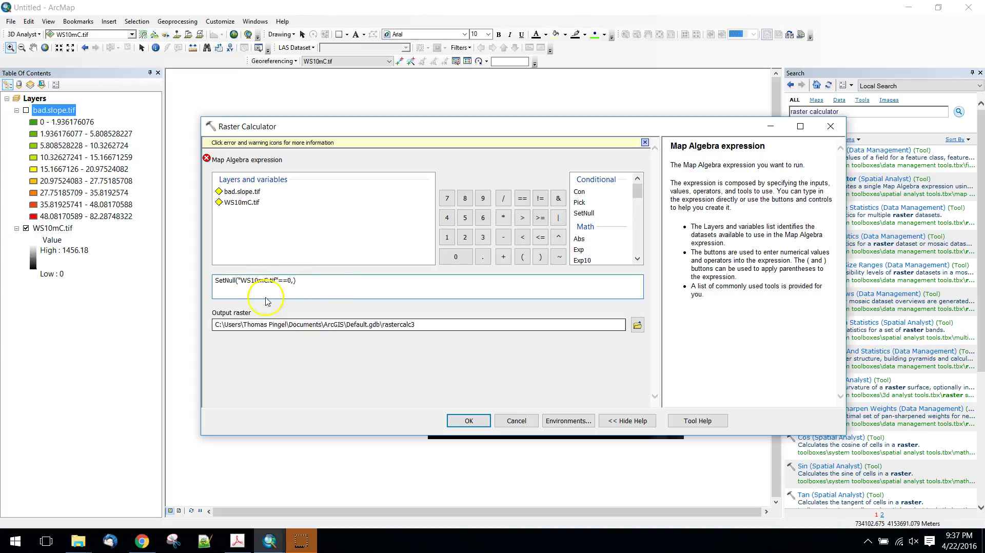
click(275, 268)
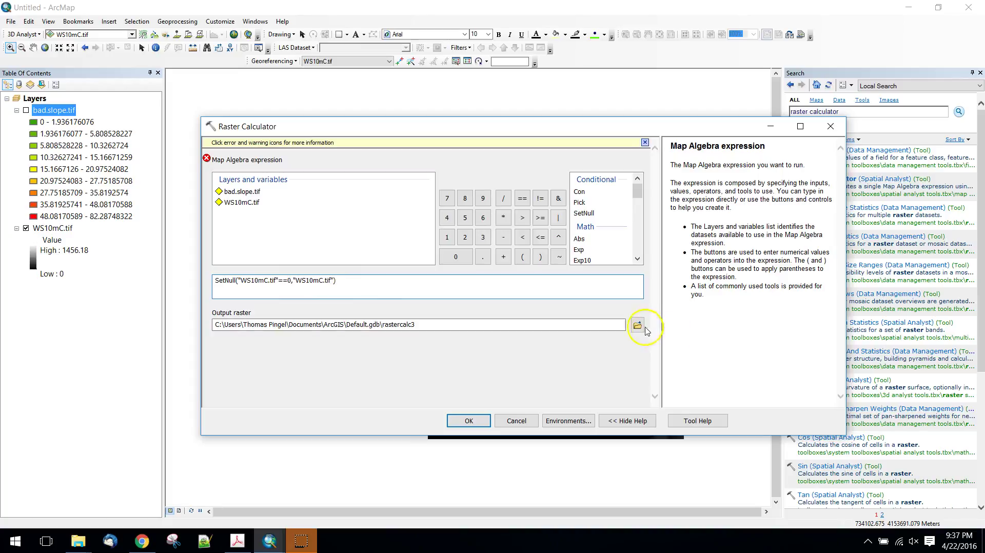
- Set the output raster to fixed_dem.tif in the problem folder
click(623, 325)
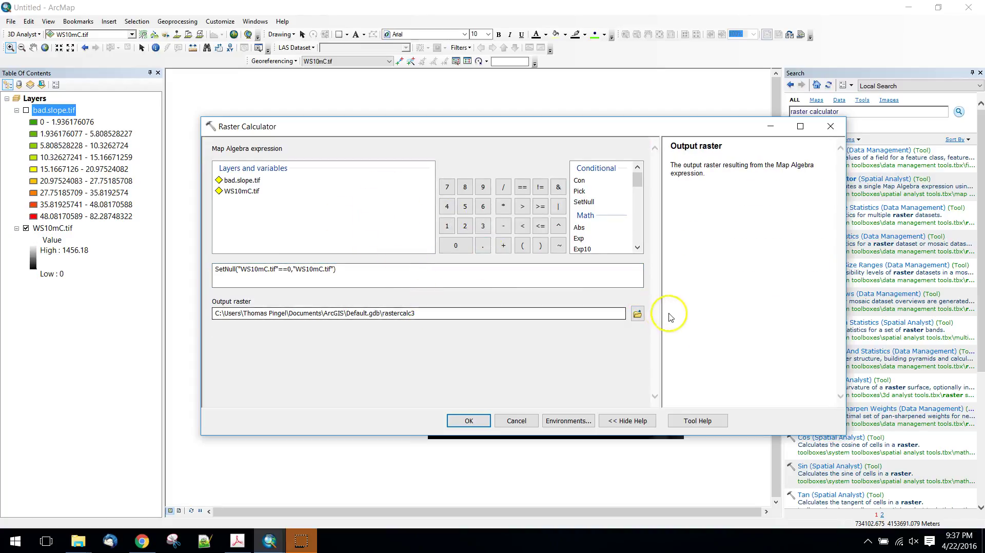
click(637, 314)
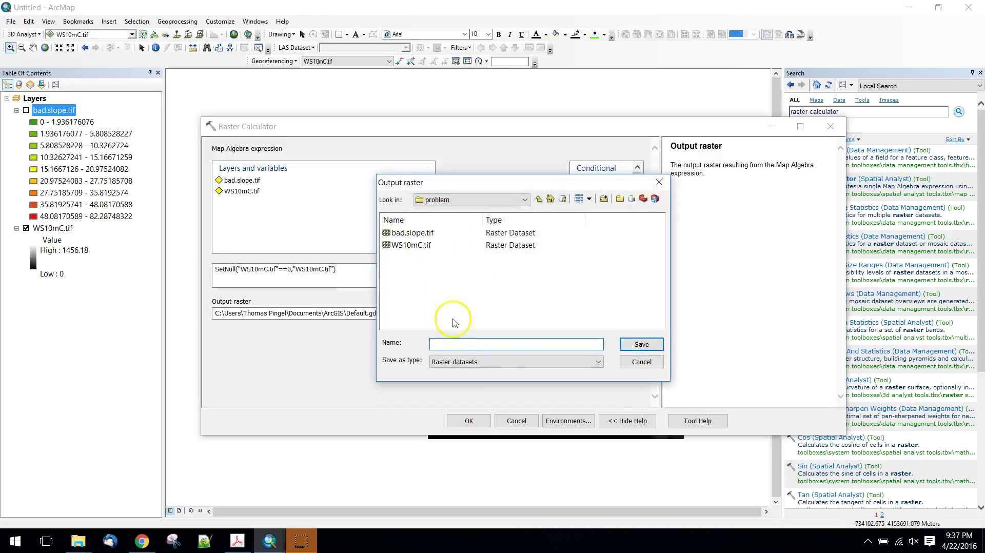
click(410, 245)
double_click(493, 344)
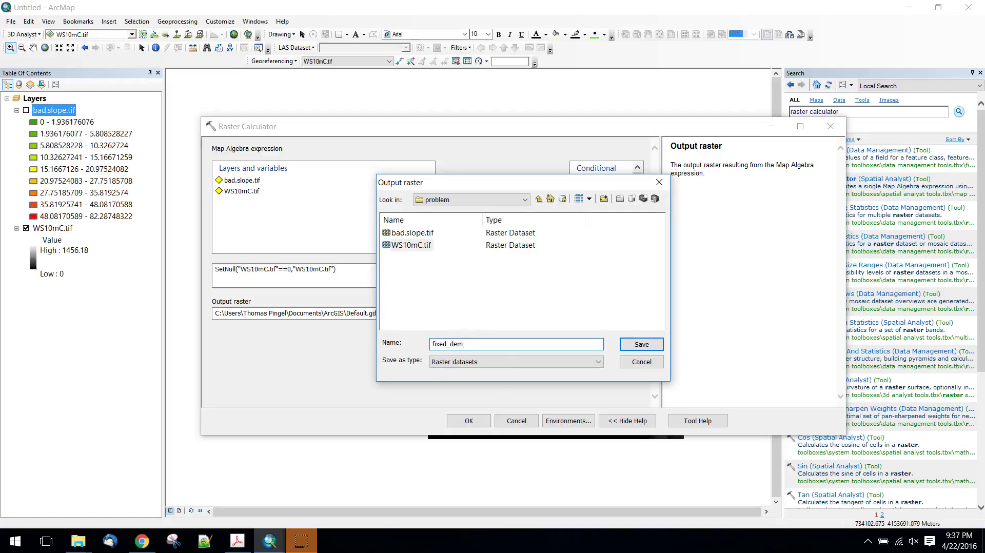
text(fixed_dem.tif)
key(Return)
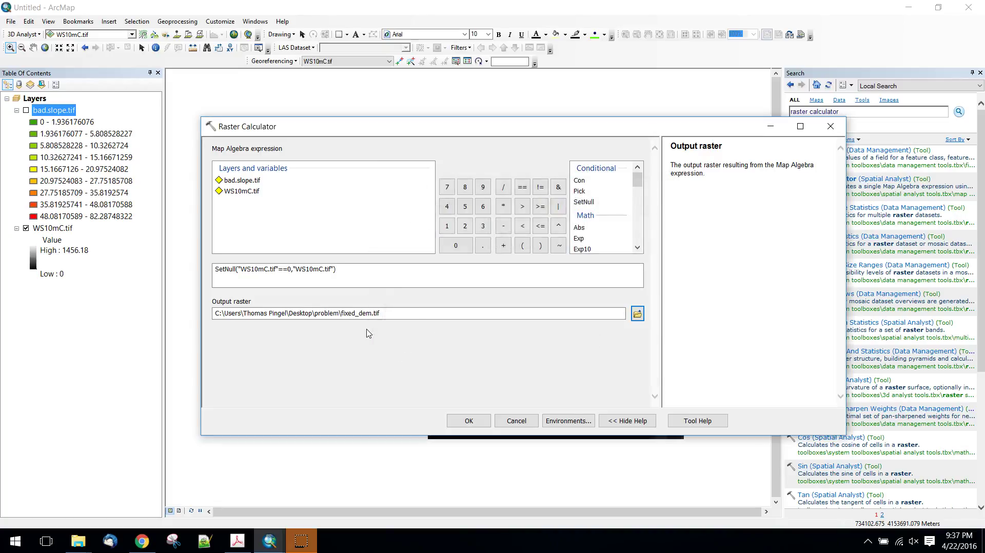
- Run the SetNull calculation, adding fixed_dem.tif (3.72606e-006 to 1456.18) to the map
click(482, 420)
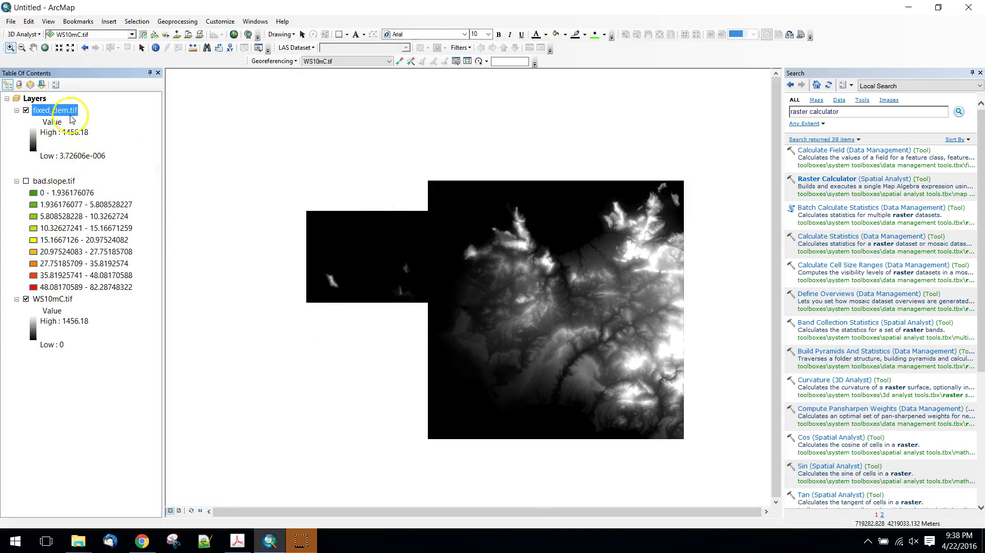
- Give fixed_dem.tif a 3.72606e-006 display background value and hide WS10mC.tif
right_click(72, 119)
click(118, 271)
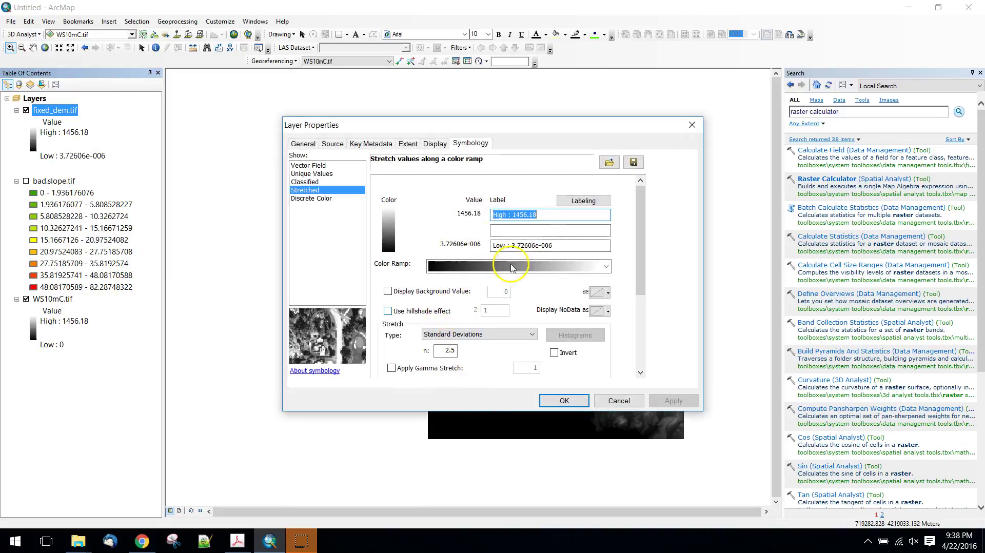
drag(554, 246, 520, 246)
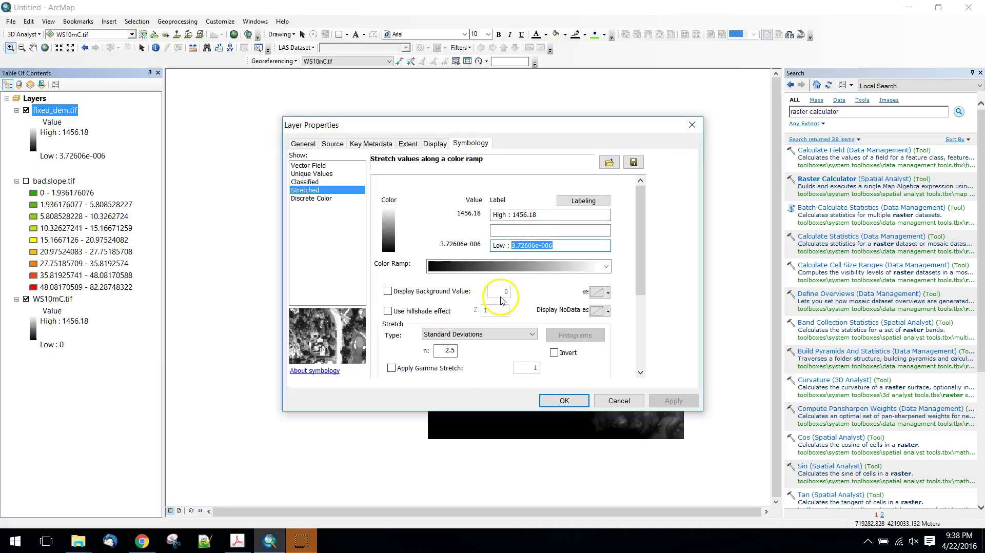
click(388, 291)
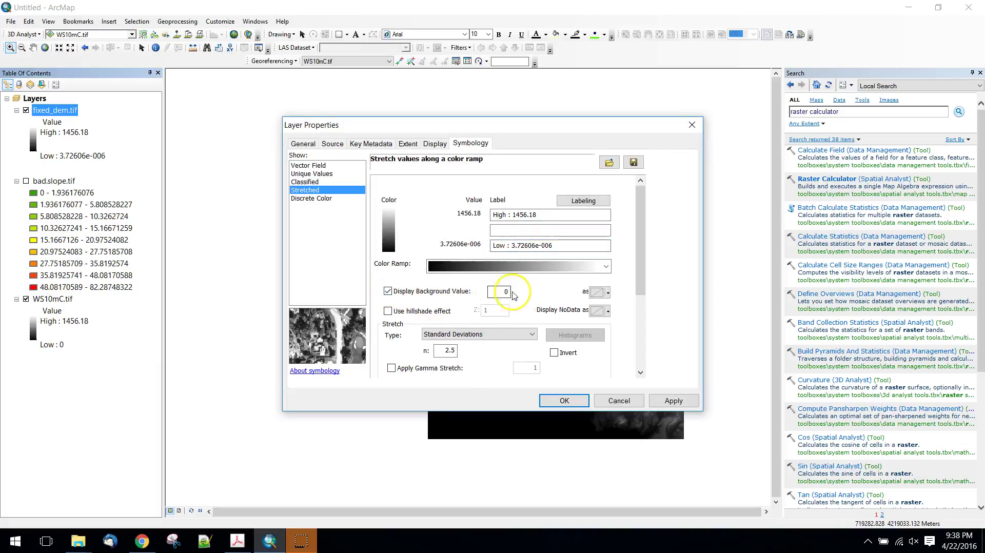
click(608, 288)
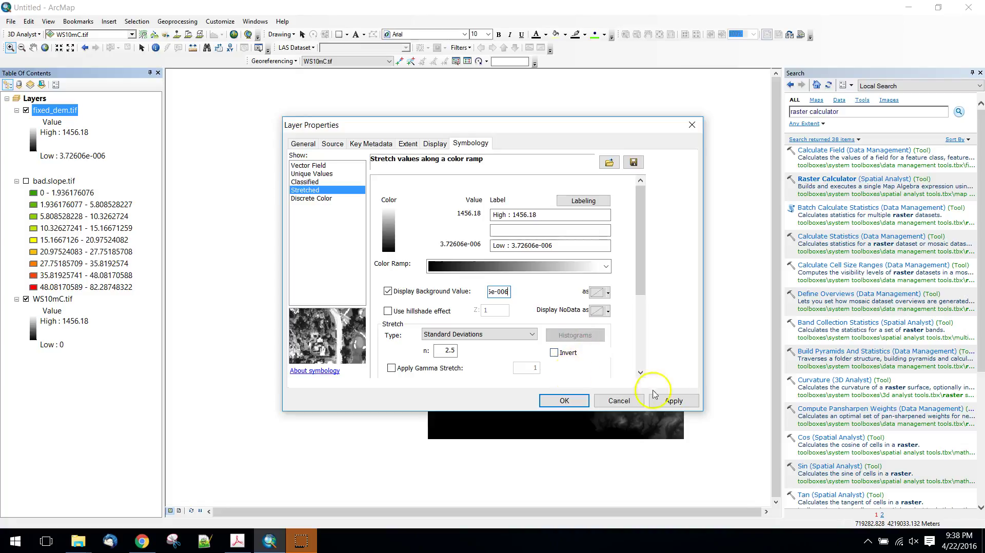
click(674, 401)
click(577, 402)
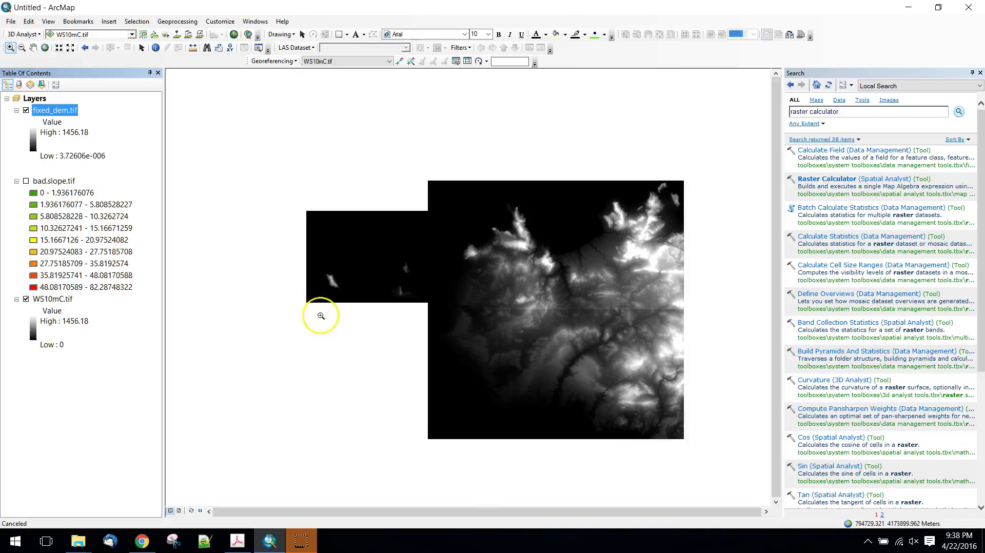
click(26, 299)
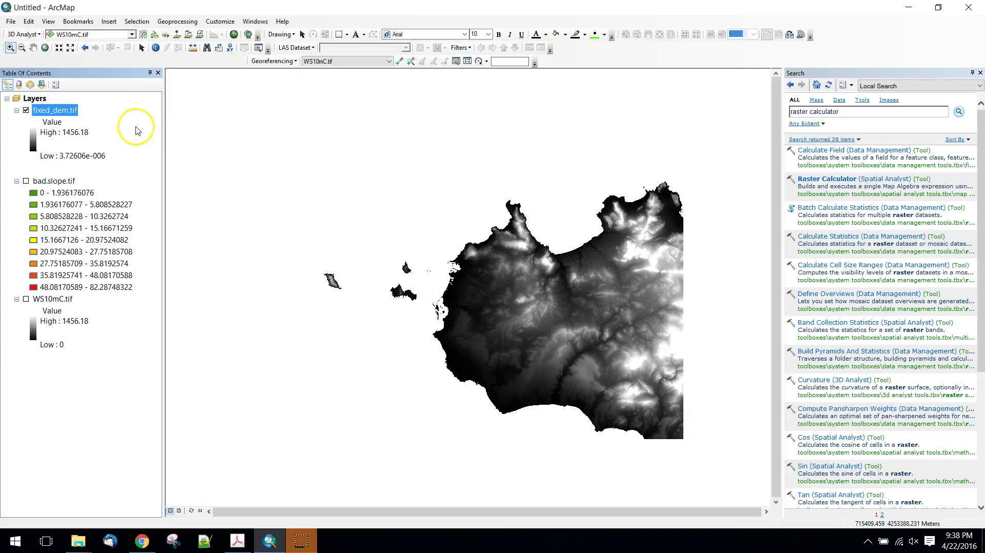
- Identify fixed_dem.tif pixel values at several land points, the last reading 729.848389
click(156, 48)
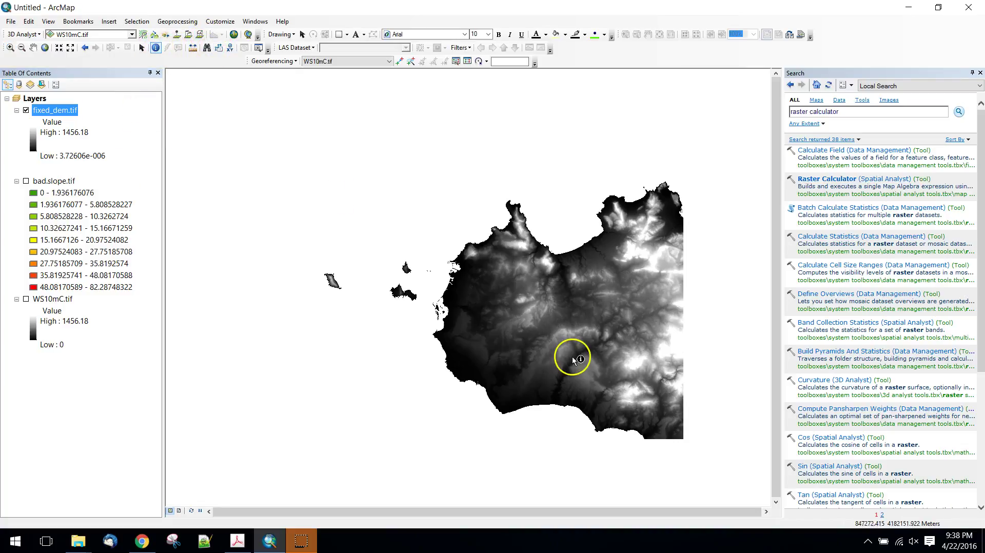
click(570, 353)
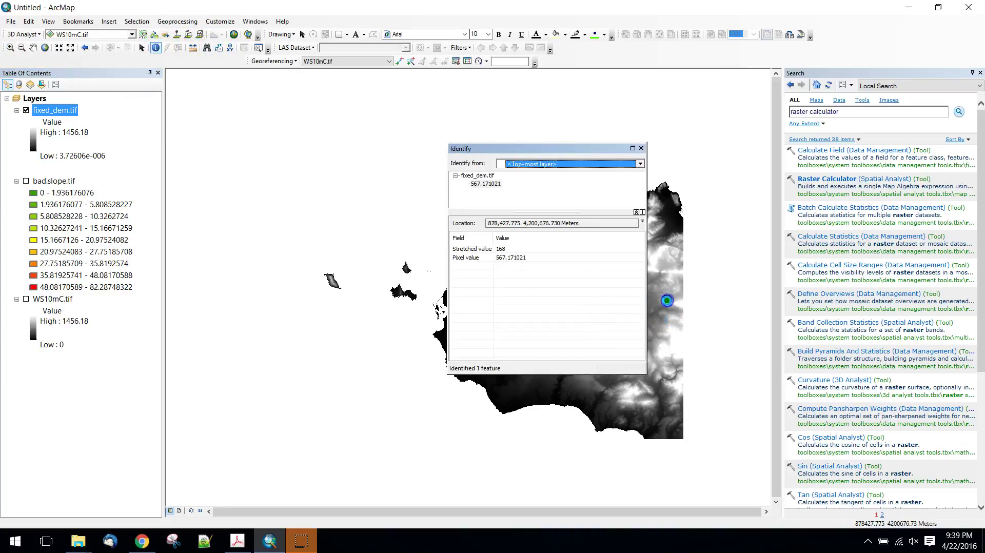
click(660, 369)
click(663, 273)
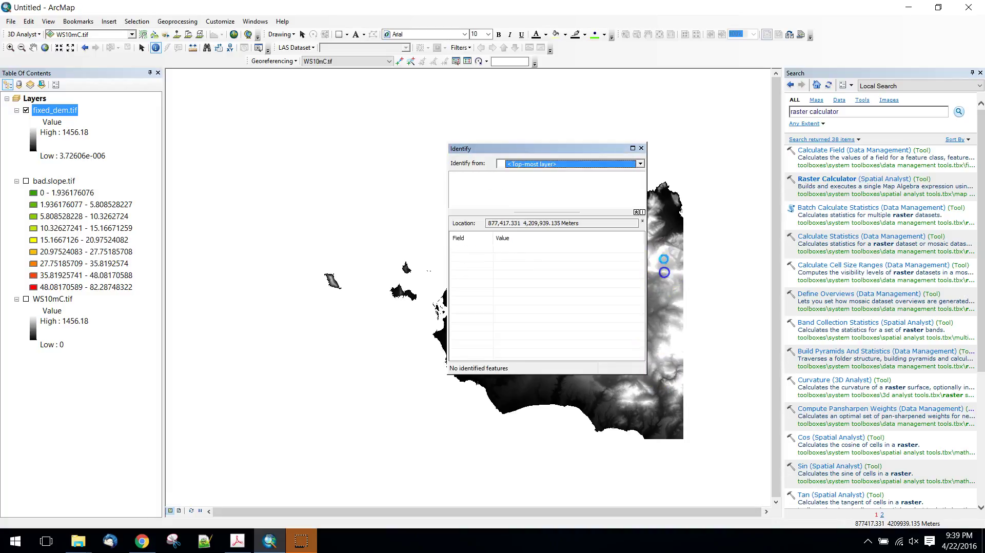
click(602, 393)
click(538, 390)
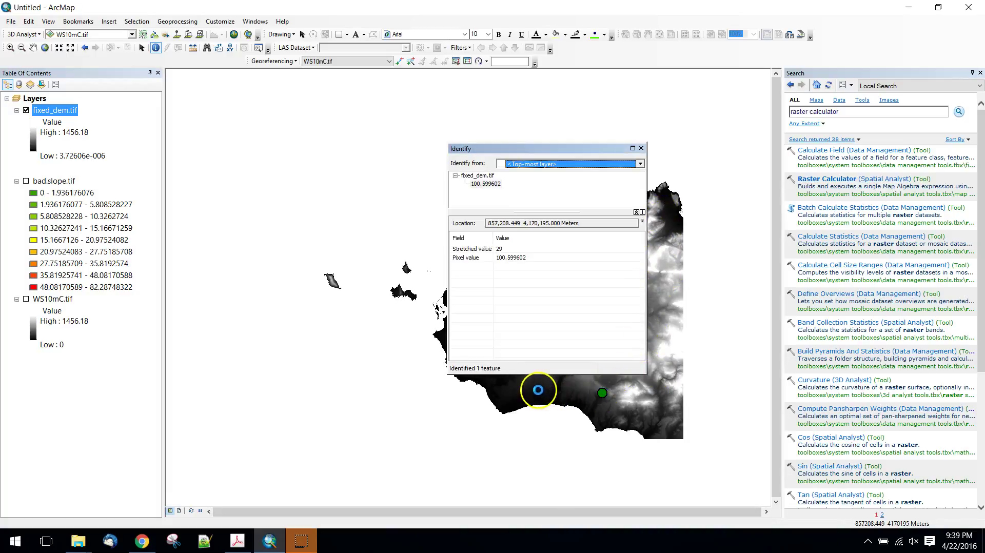
click(674, 326)
click(643, 444)
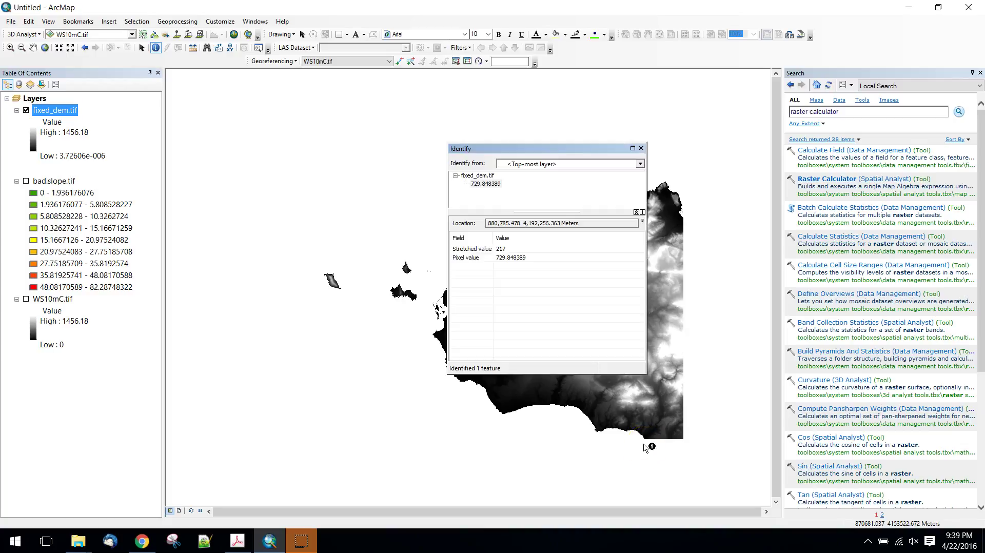
click(648, 285)
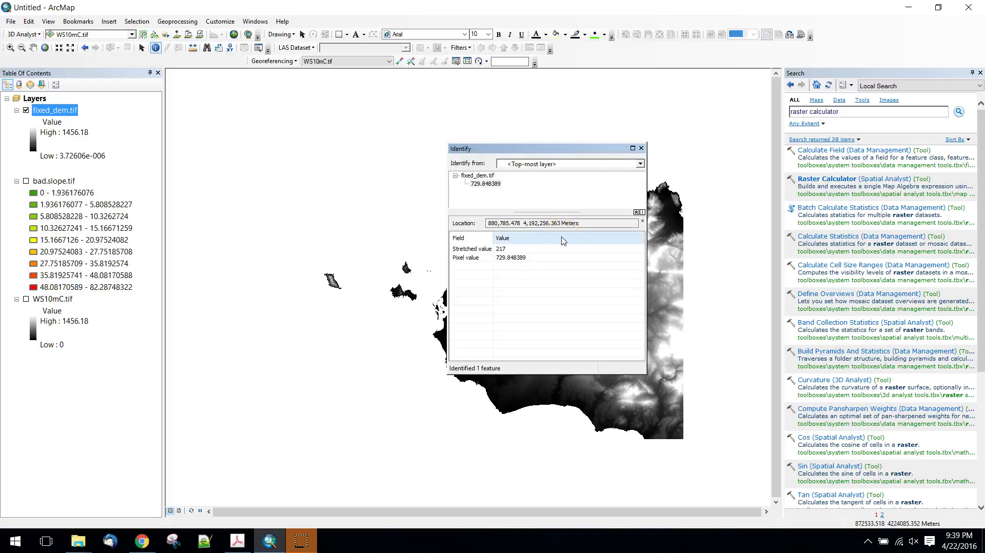
click(491, 391)
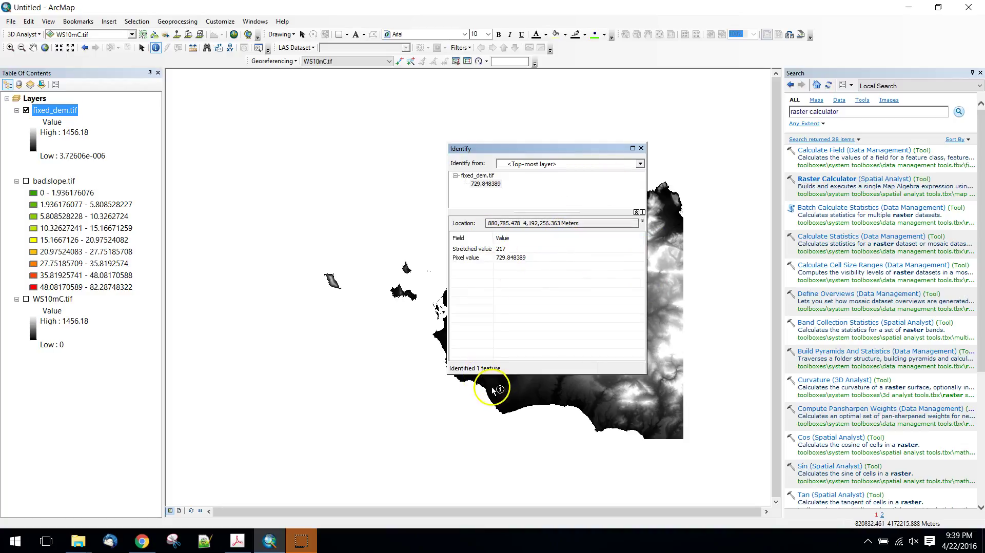
- Close Identify and run Slope on fixed_dem.tif, saving it as good_slope.tif
click(642, 148)
triple_click(822, 112)
text(slop)
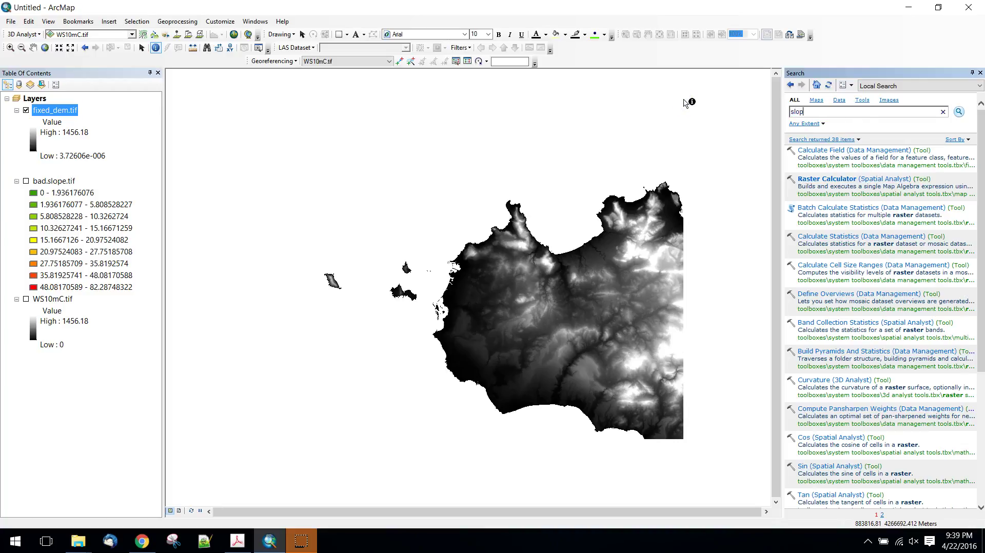
key(Return)
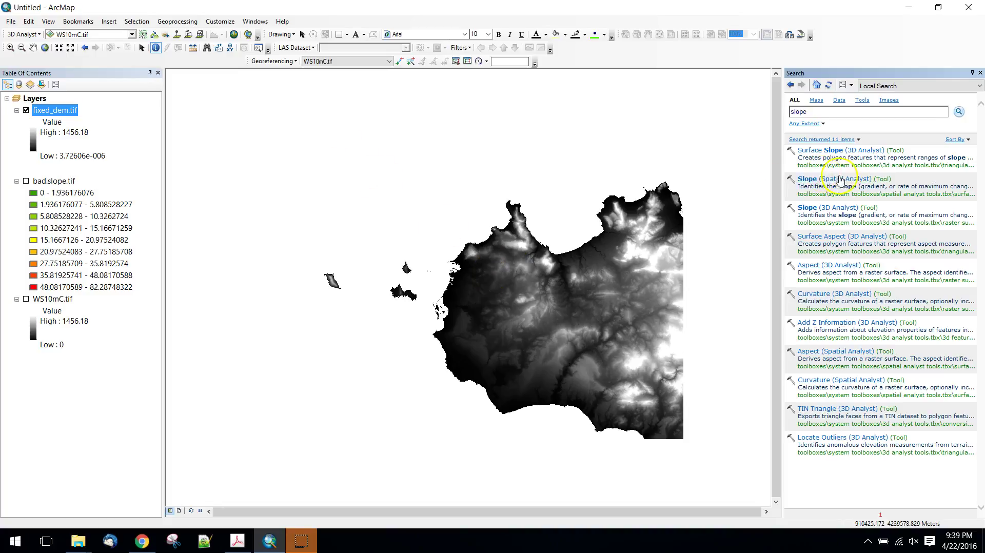
click(836, 208)
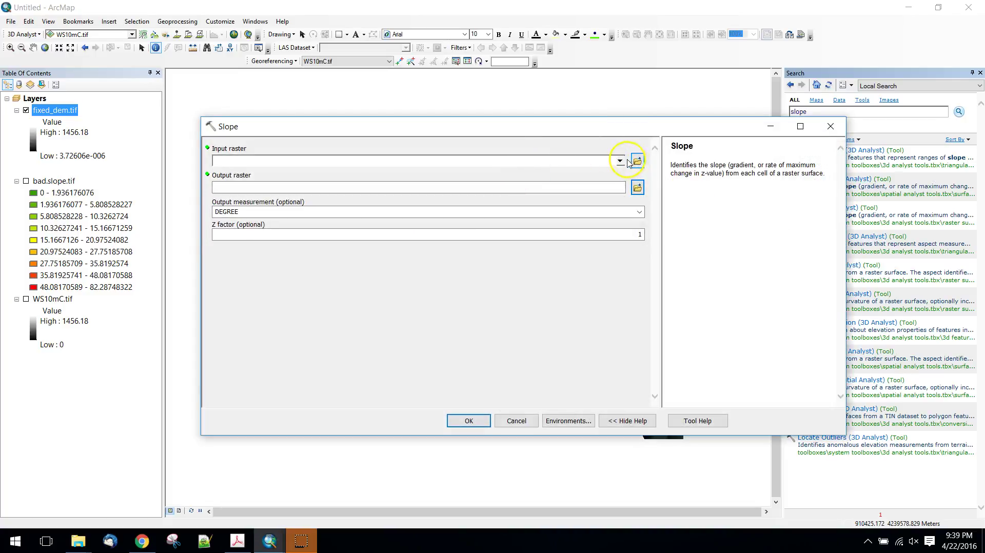
click(621, 161)
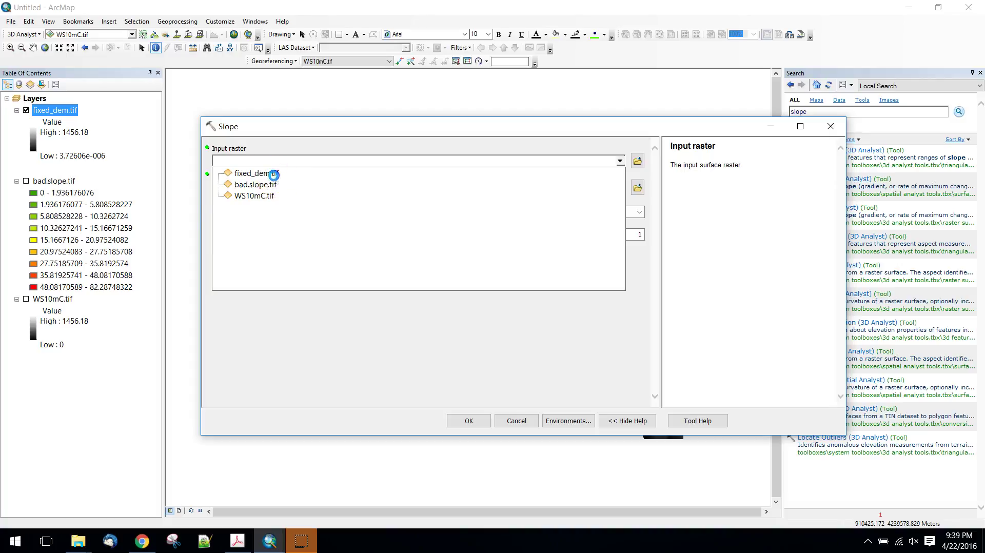
click(274, 172)
click(638, 188)
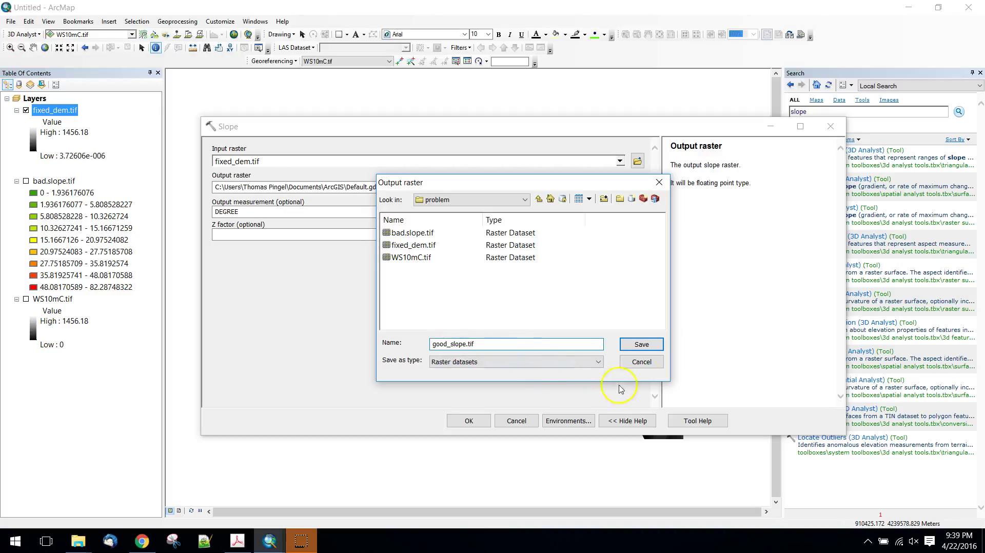
click(648, 352)
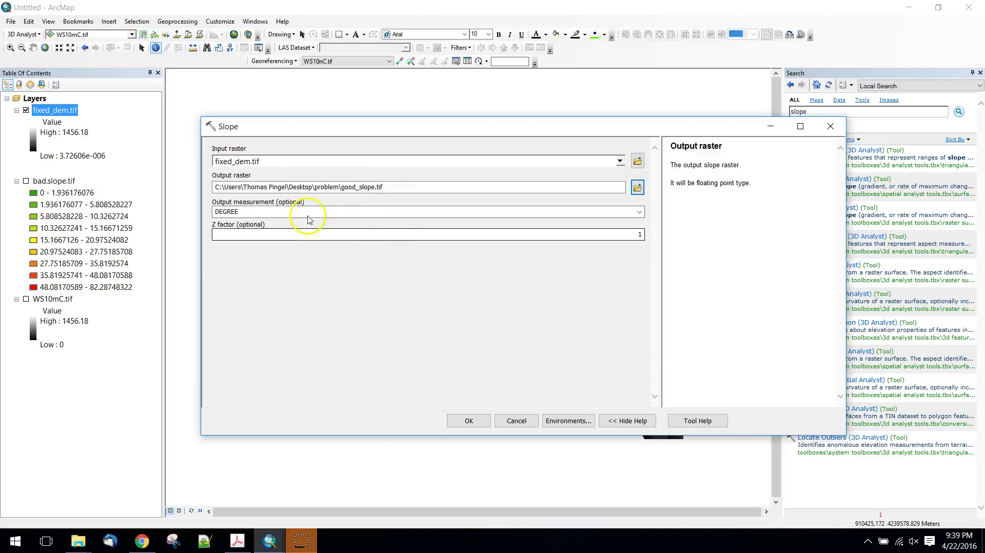
click(468, 420)
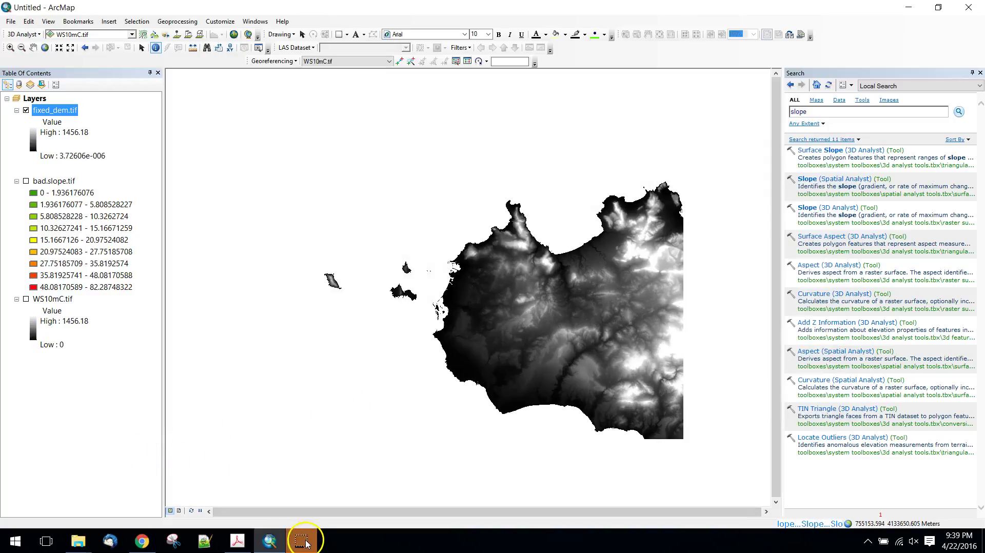
- Hide fixed_dem.tif and show bad.slope.tif beneath good_slope.tif for comparison
click(377, 422)
click(630, 212)
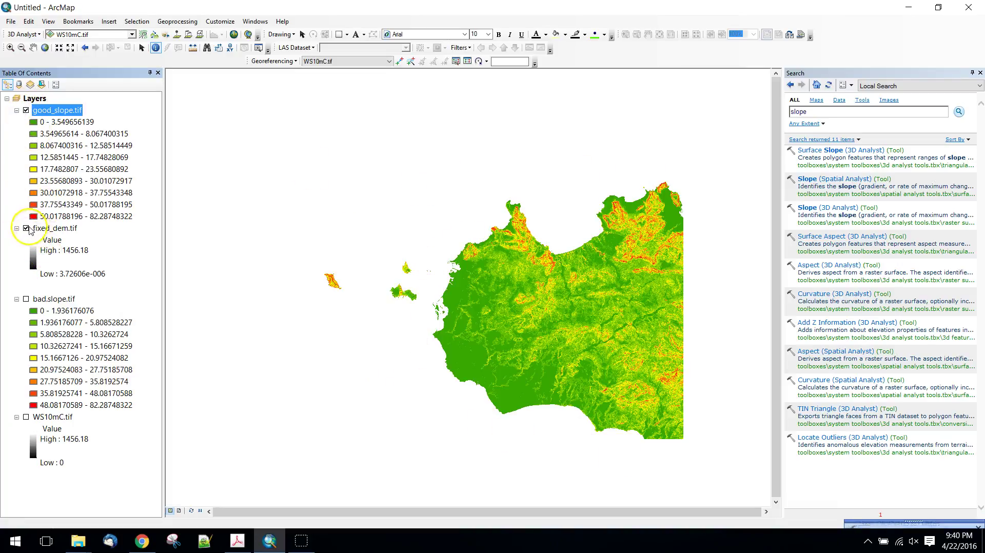
click(26, 228)
click(26, 299)
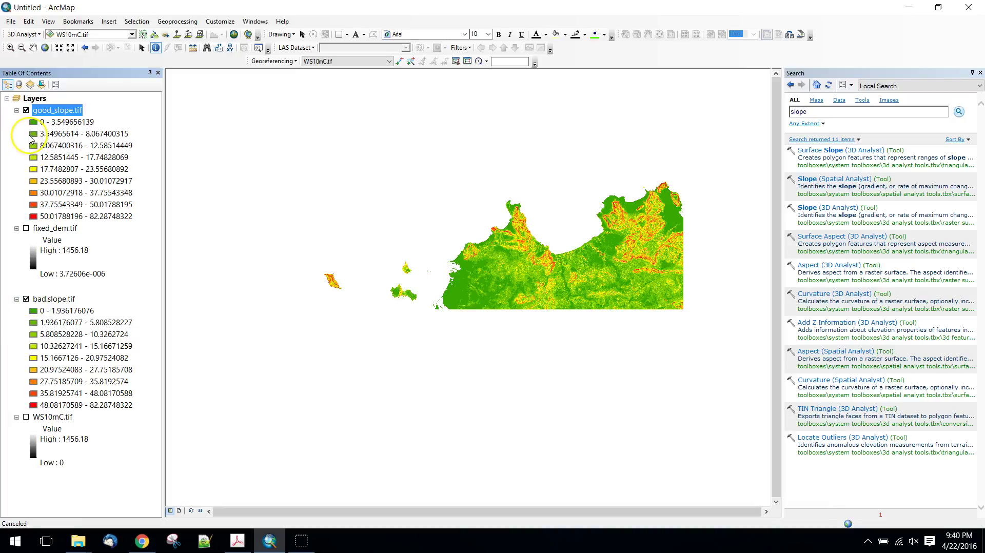